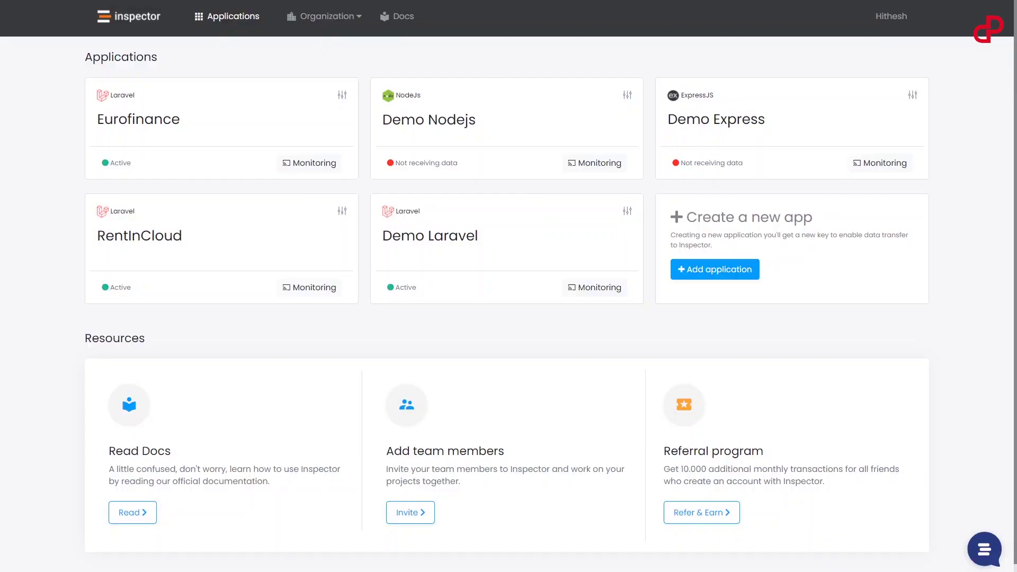
Open the Demo Laravel app's monitoring dashboard from its card.
left_click(594, 287)
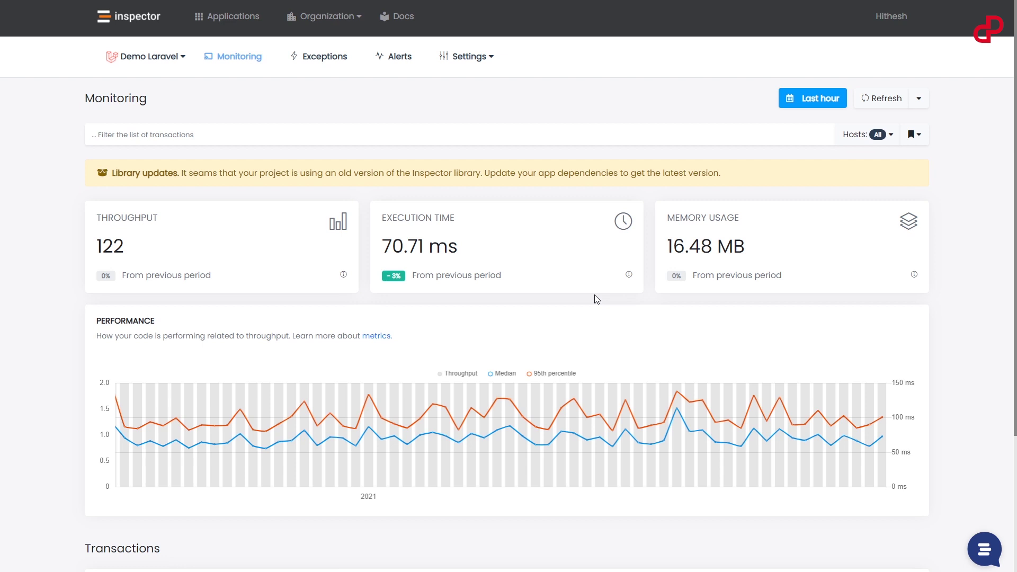
scroll(595, 299, "down", 3)
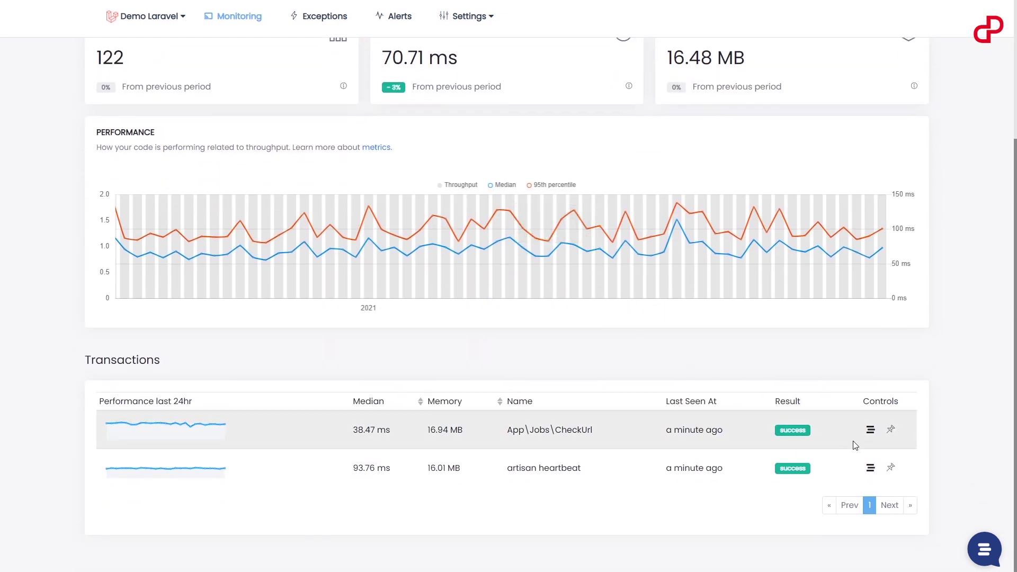
Inspect the CheckUrl job's payload and Cloudways ping segment, then close both panels.
left_click(869, 431)
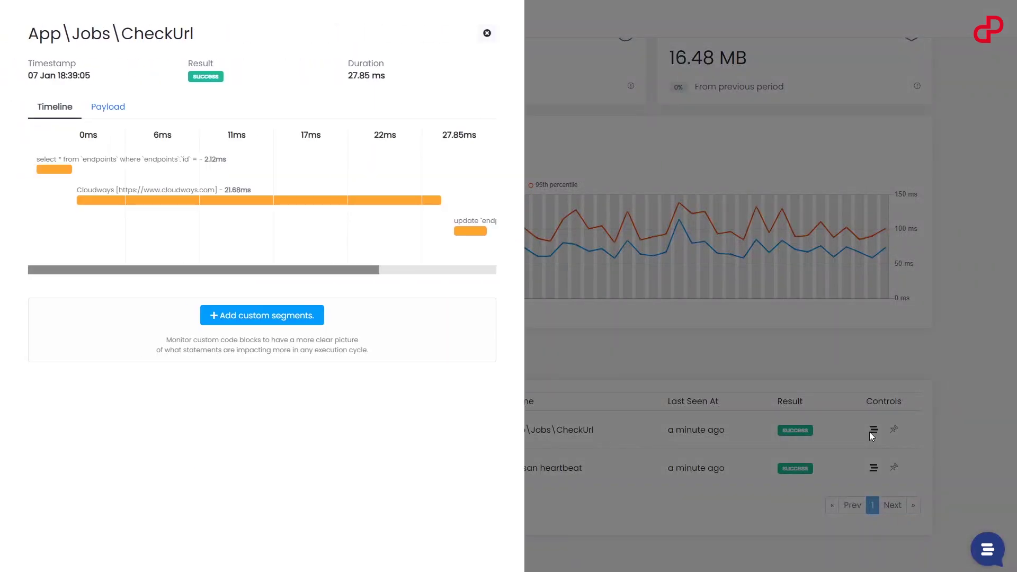
left_click(109, 107)
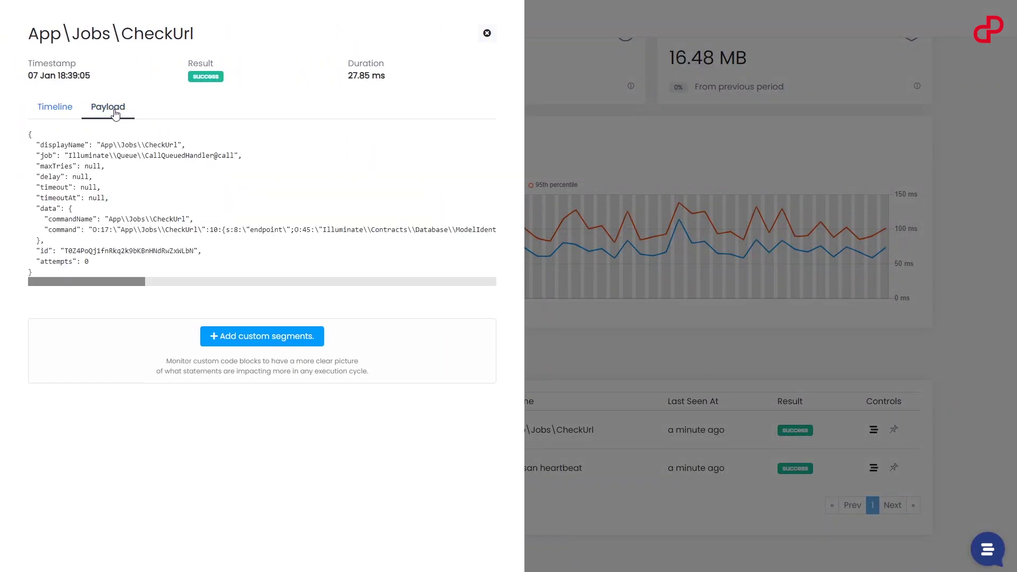
left_click(55, 108)
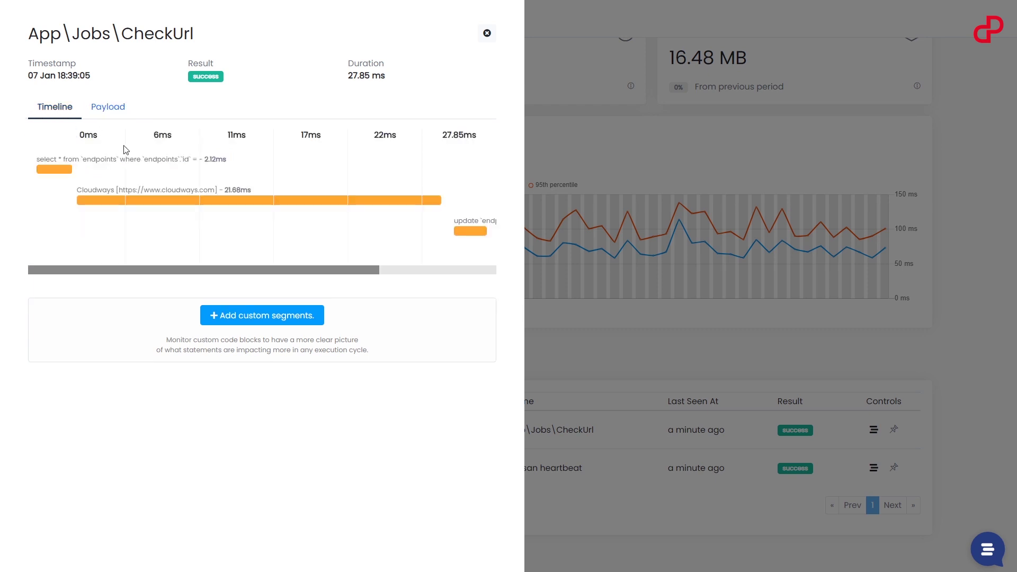
left_click(218, 202)
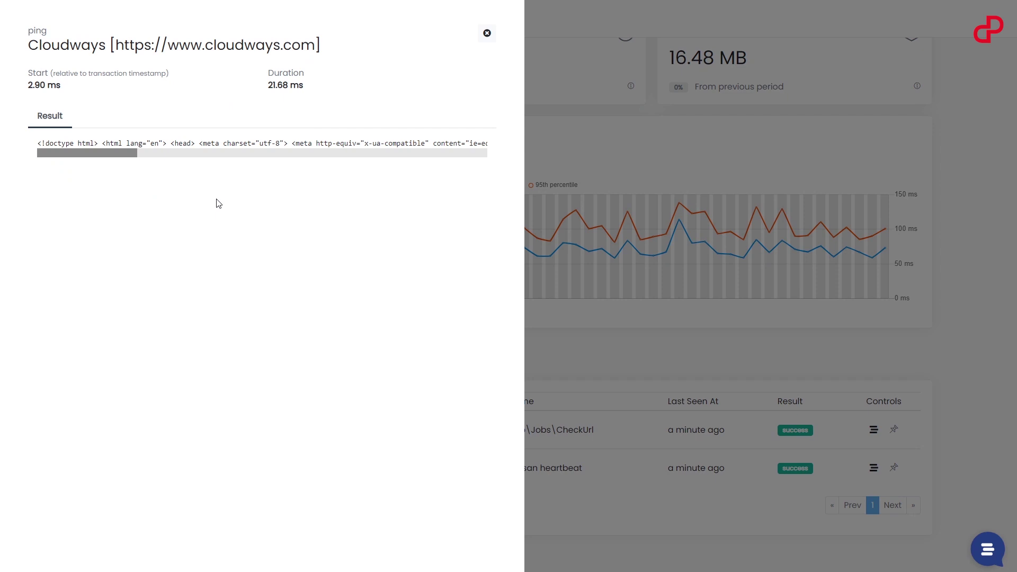
left_click(487, 35)
left_click(487, 35)
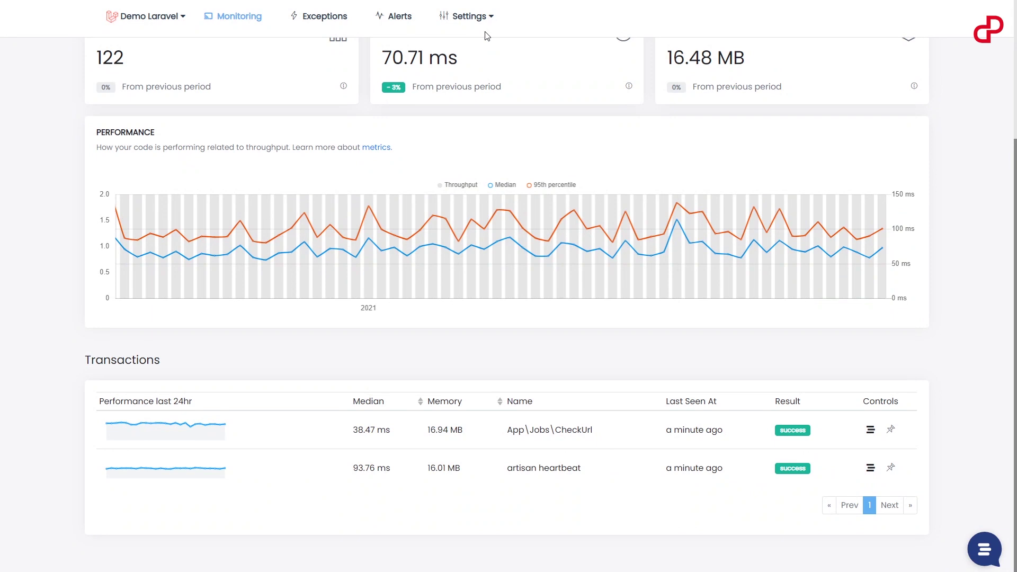
Open the Unhandled execution interruption exception and inspect its transaction's failing timeline segment.
left_click(319, 16)
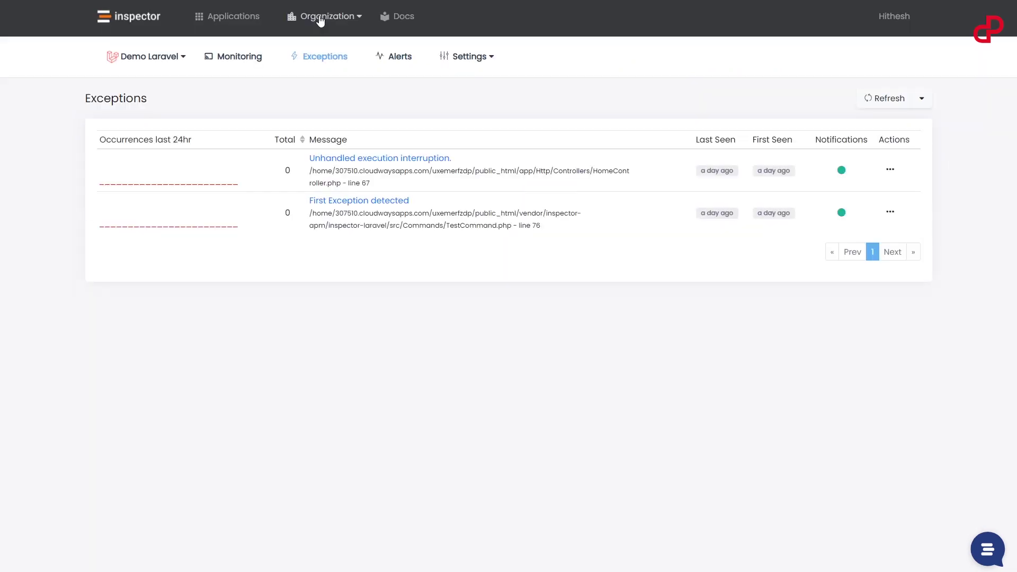
left_click(389, 158)
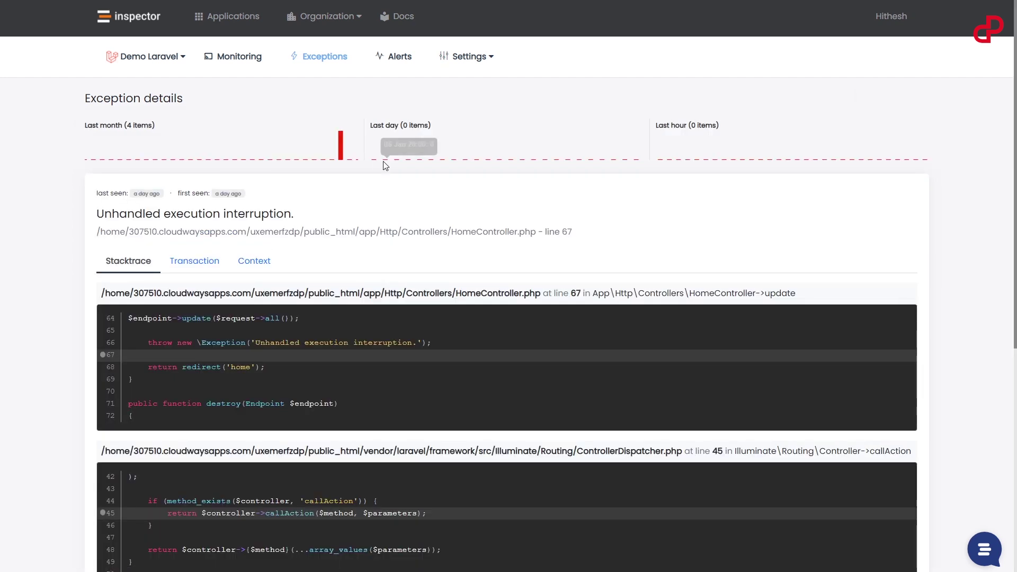
scroll(288, 344, "down", 5)
scroll(287, 343, "up", 5)
left_click(194, 260)
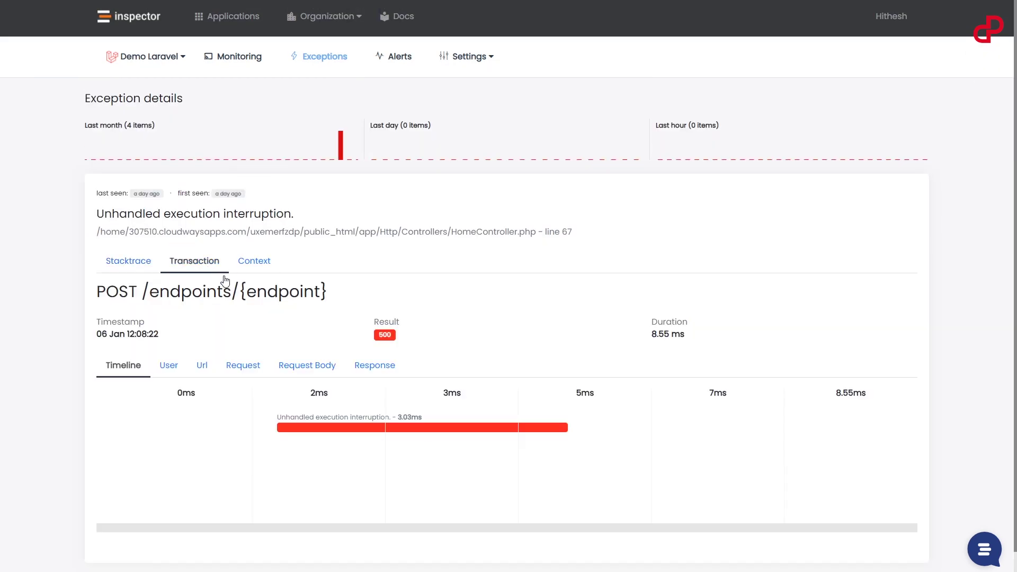
left_click(428, 429)
left_click(483, 34)
Review the failed POST transaction's request body and 500 response data.
left_click(307, 365)
left_click(374, 365)
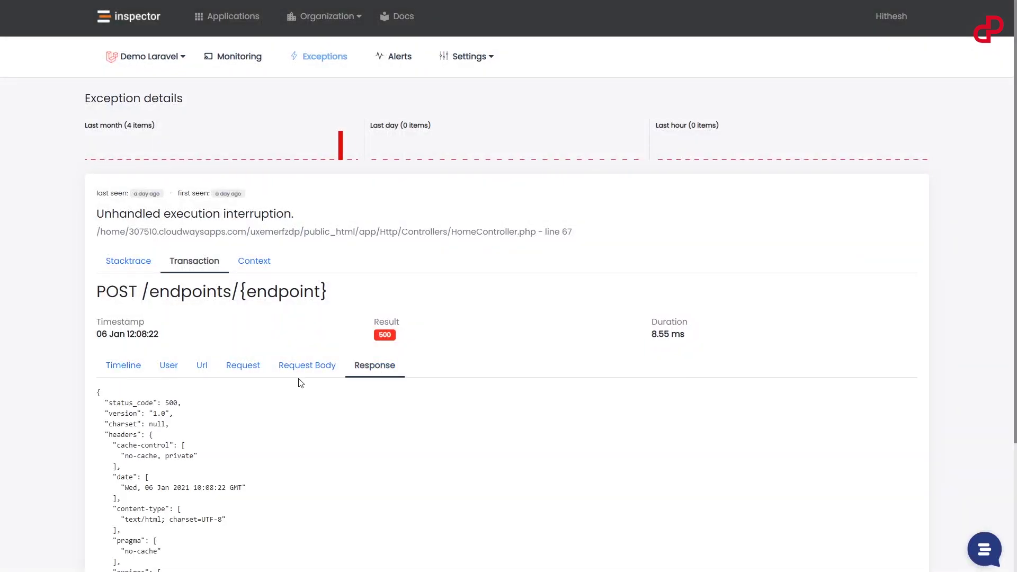
left_click(470, 57)
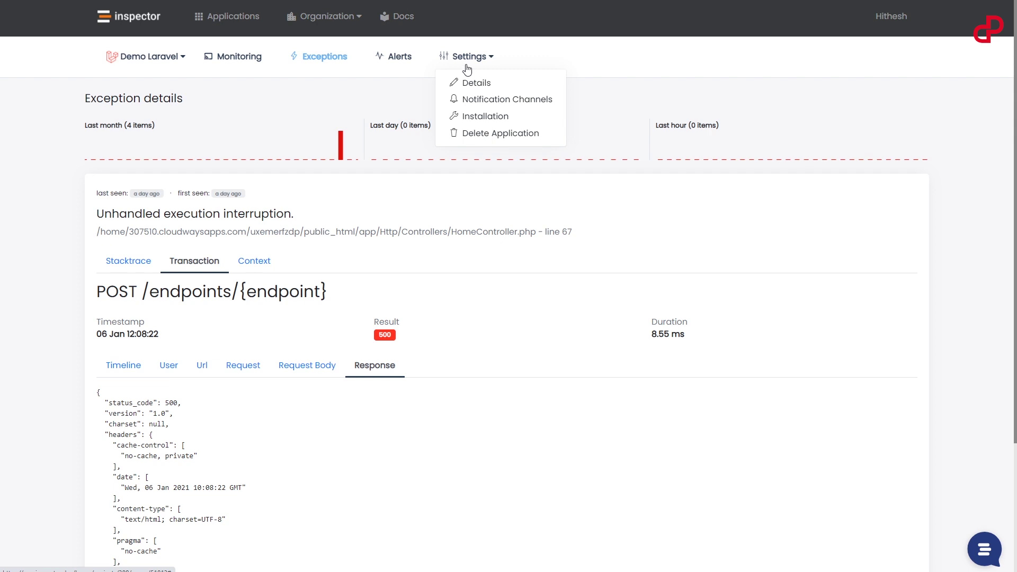
Open Demo Laravel's Notification Channels settings from the Settings dropdown.
left_click(478, 102)
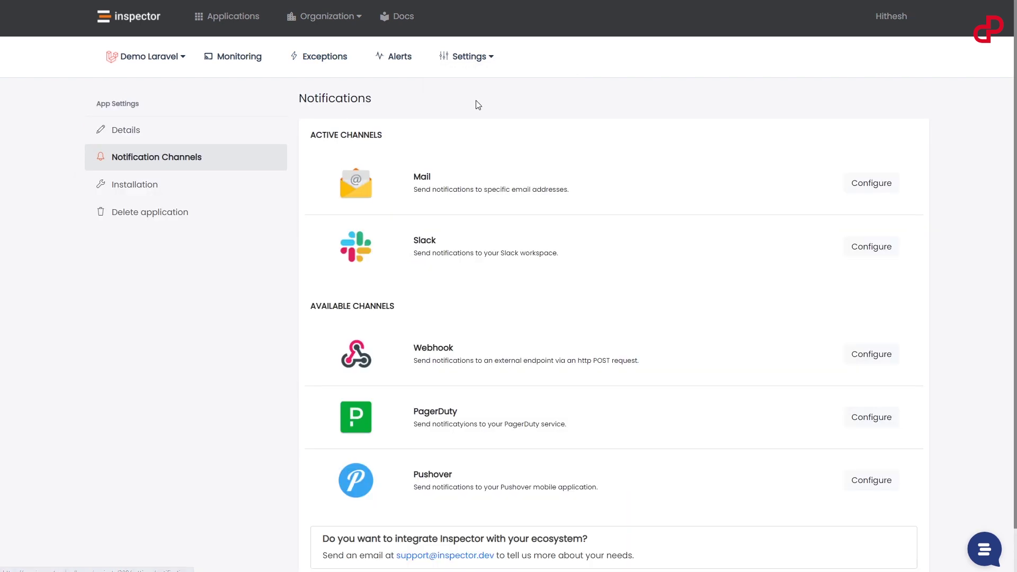